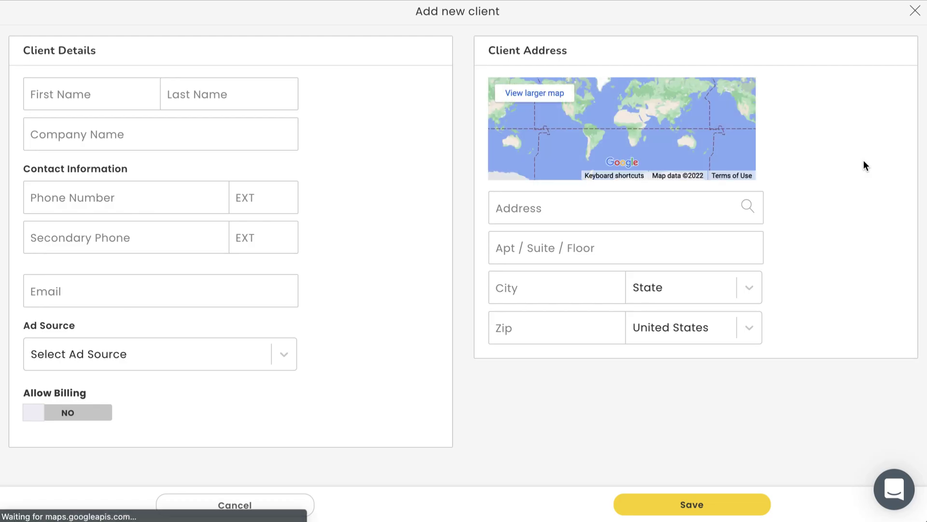
Enter the new client's first and last name, phone number and email address.
{"action": "left_click", "coordinate": [209, 109]}
{"action": "left_click", "coordinate": [134, 92]}
{"action": "key", "text": "Tab"}
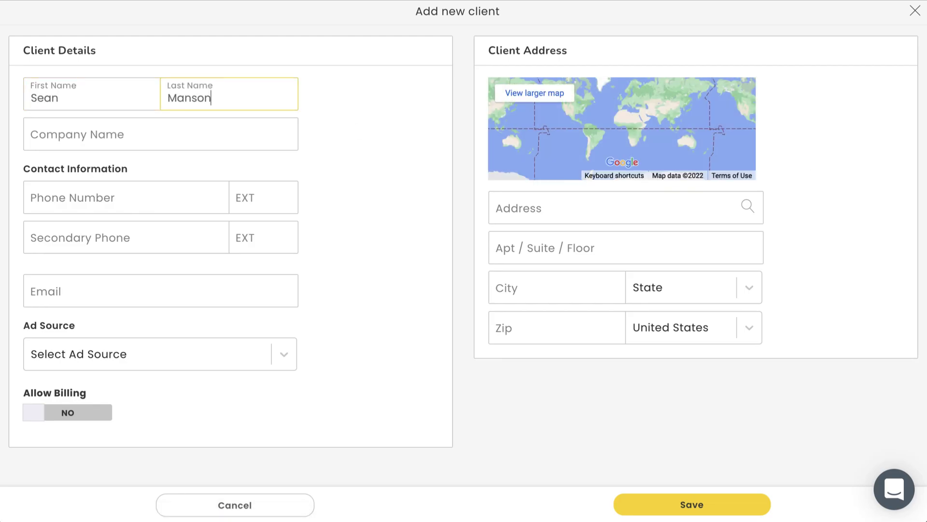
{"action": "left_click", "coordinate": [134, 195]}
{"action": "type", "text": "9999999999"}
{"action": "left_click", "coordinate": [145, 295]}
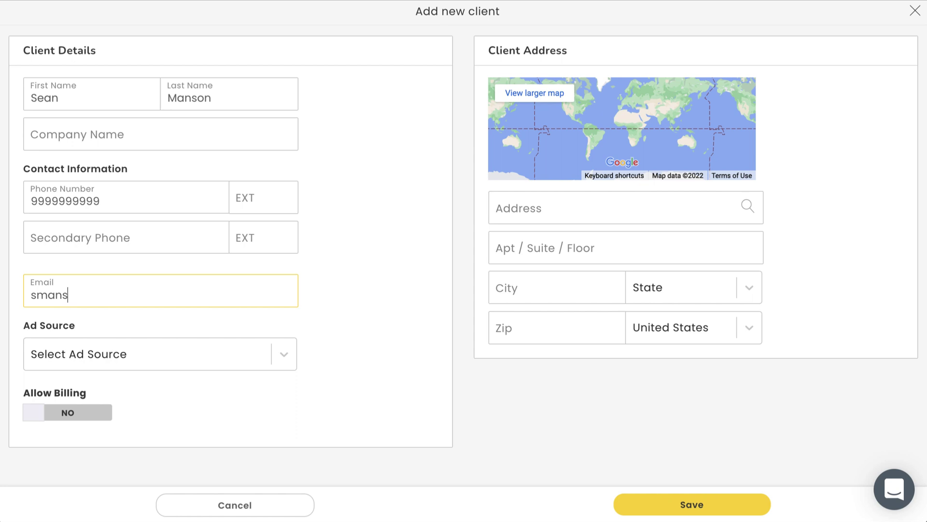
Set the service address from the Petco Park suggestion, choose the Google ad source, allow billing, and save.
{"action": "left_click", "coordinate": [551, 201]}
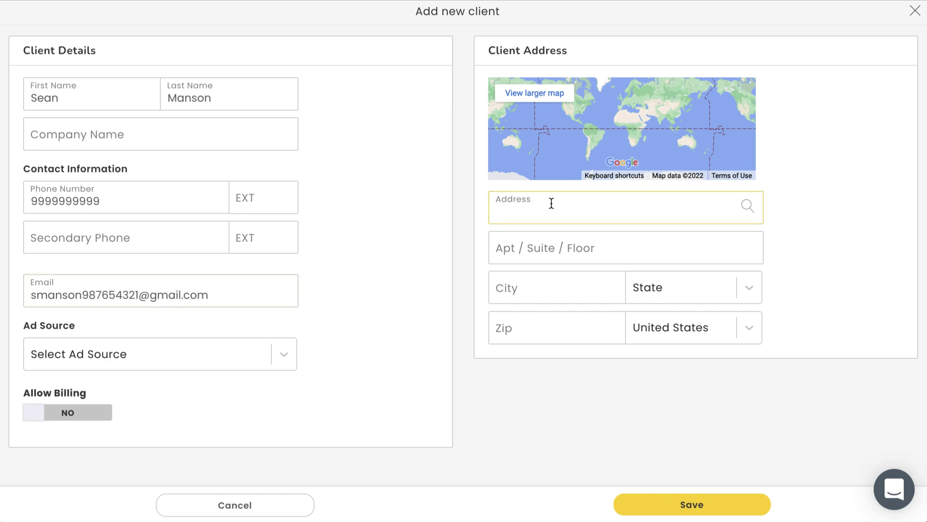
{"action": "type", "text": "Petco Park"}
{"action": "left_click", "coordinate": [555, 234]}
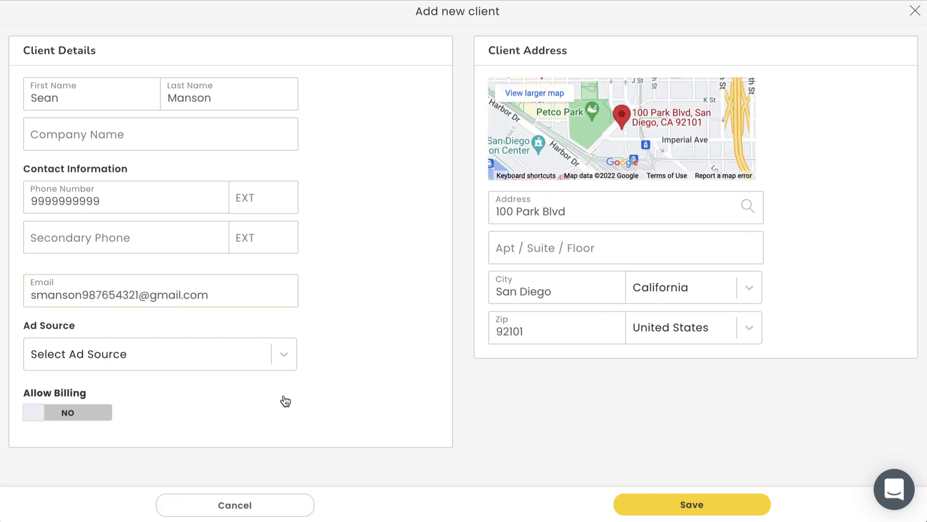
{"action": "left_click", "coordinate": [271, 355]}
{"action": "left_click", "coordinate": [263, 429]}
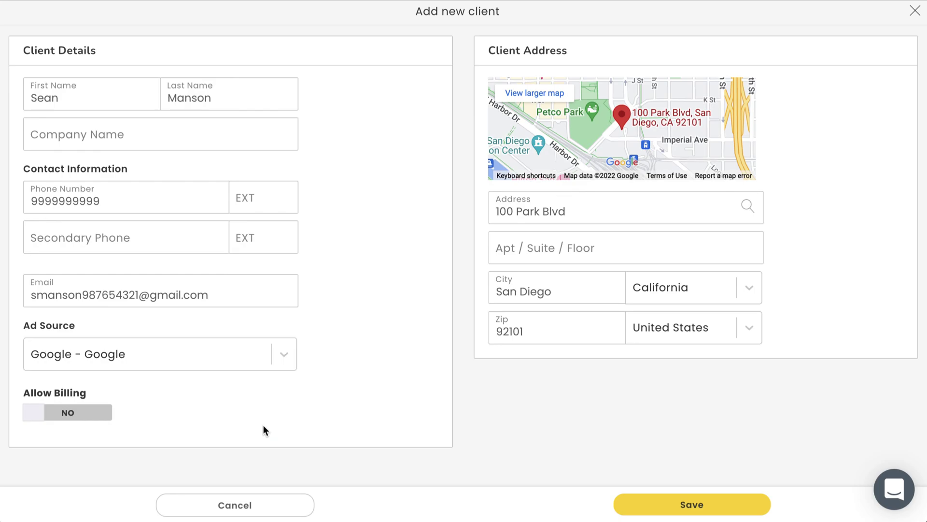
{"action": "left_click", "coordinate": [85, 413]}
{"action": "left_click", "coordinate": [672, 511]}
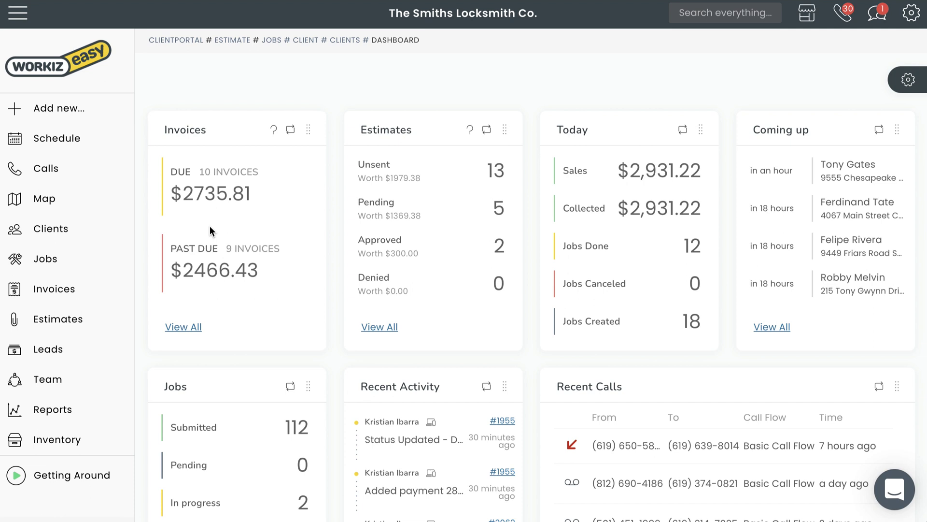
Start a new client from the Clients list and enter their first and last name.
{"action": "left_click", "coordinate": [63, 237]}
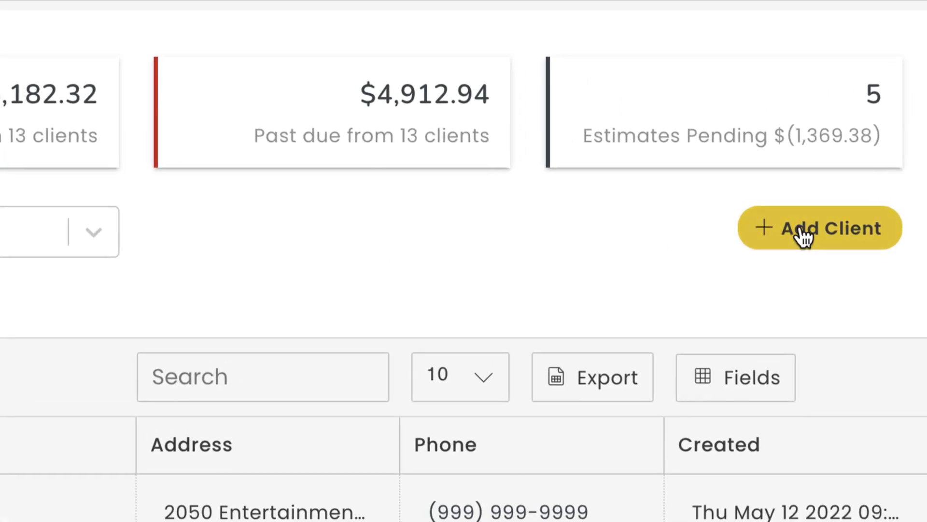
{"action": "left_click", "coordinate": [864, 160]}
{"action": "left_click", "coordinate": [207, 105]}
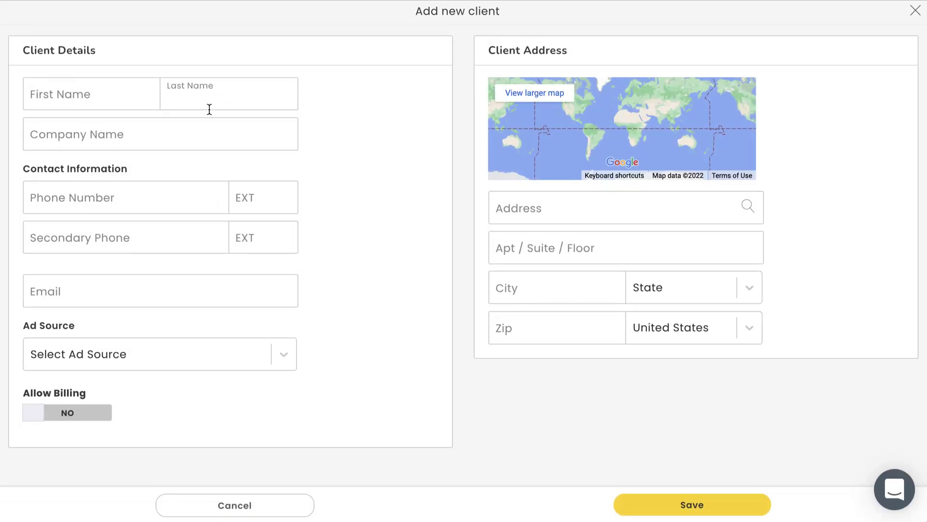
{"action": "key", "text": "shift+Tab"}
{"action": "key", "text": "Tab"}
Fill in the client's phone and email, and pick the Petco Park address suggestion.
{"action": "left_click", "coordinate": [135, 195]}
{"action": "type", "text": "9999999999"}
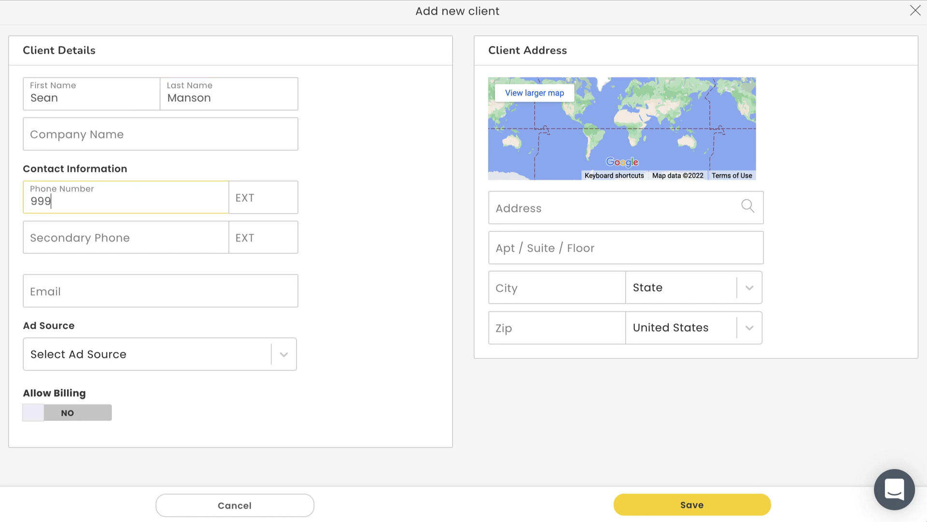
{"action": "left_click", "coordinate": [145, 298]}
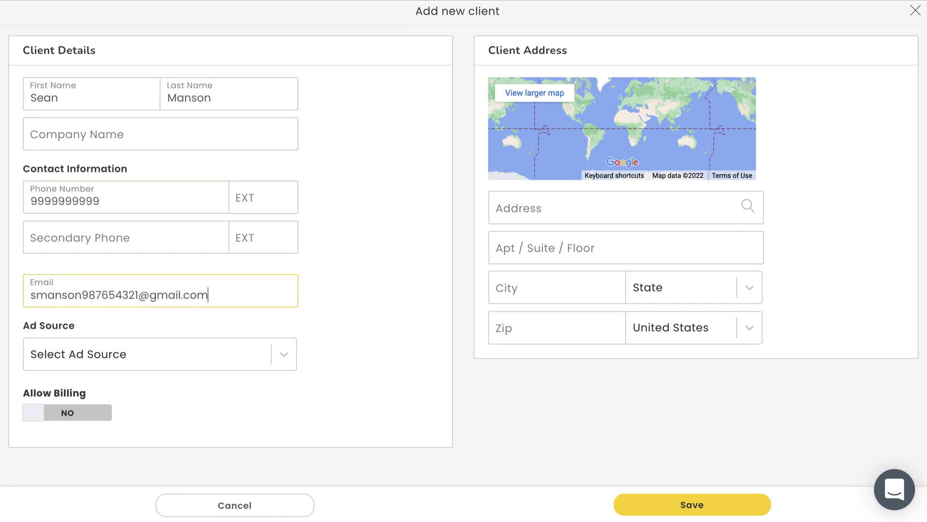
{"action": "left_click", "coordinate": [549, 201]}
{"action": "type", "text": "Petco Park"}
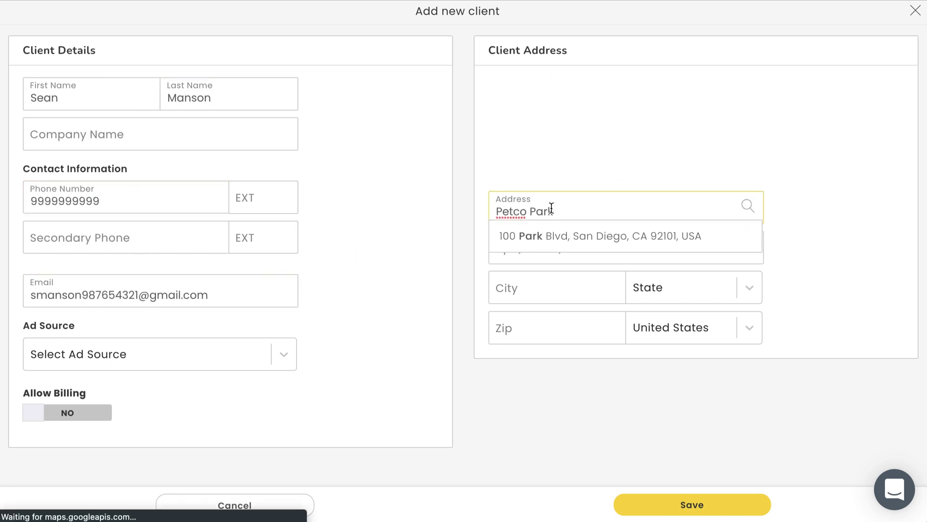
{"action": "left_click", "coordinate": [555, 230]}
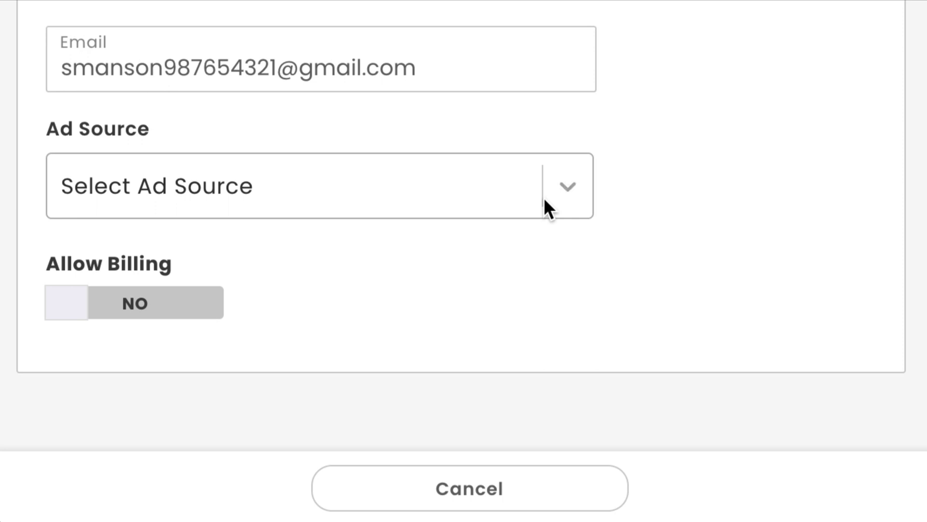
Choose Google - Google as ad source, switch Allow Billing to YES, and save the client.
{"action": "left_click", "coordinate": [542, 191]}
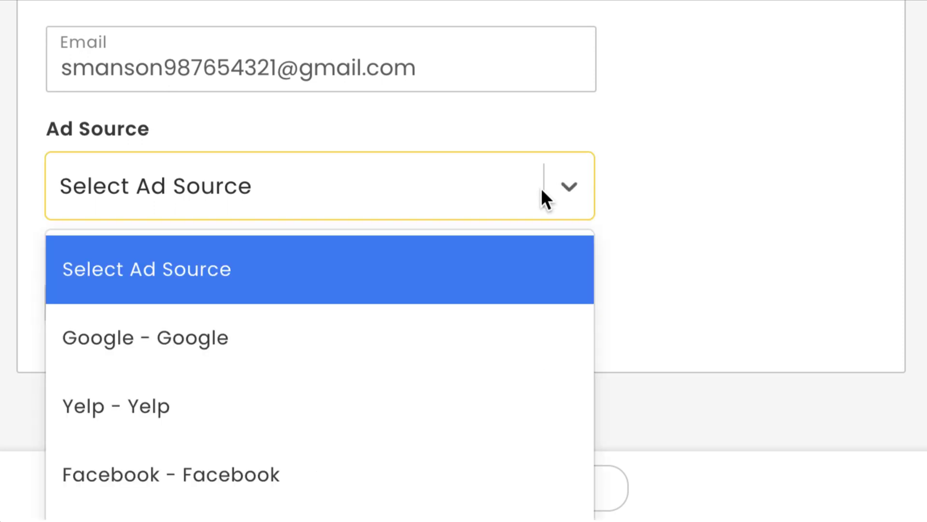
{"action": "left_click", "coordinate": [526, 338]}
{"action": "left_click", "coordinate": [526, 330]}
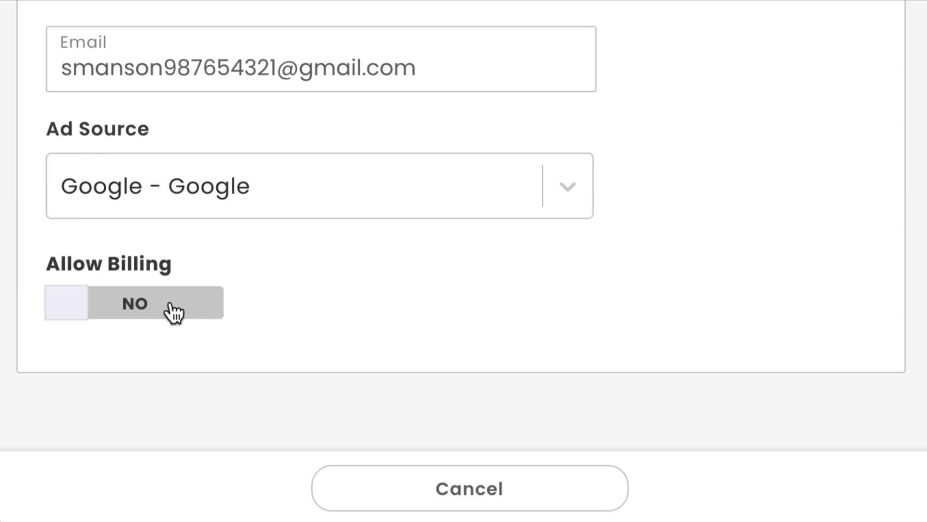
{"action": "left_click", "coordinate": [173, 311]}
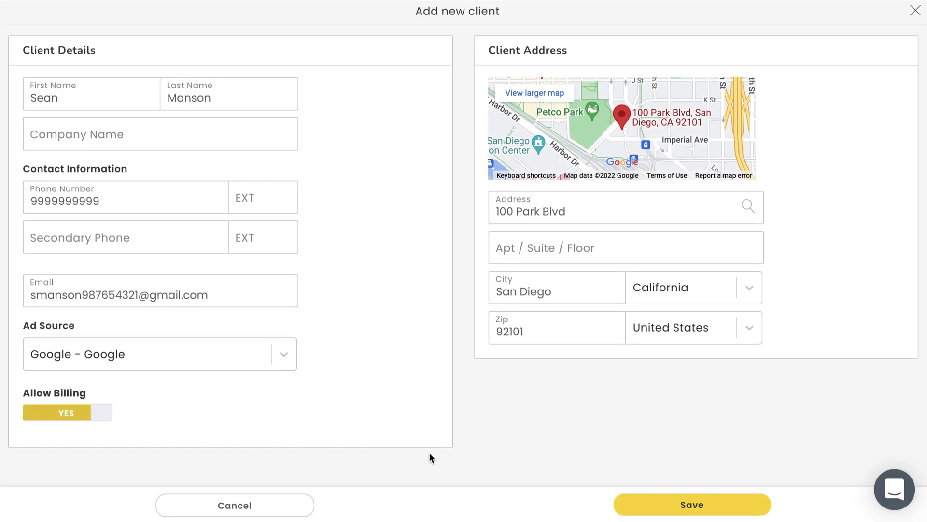
{"action": "left_click", "coordinate": [671, 513]}
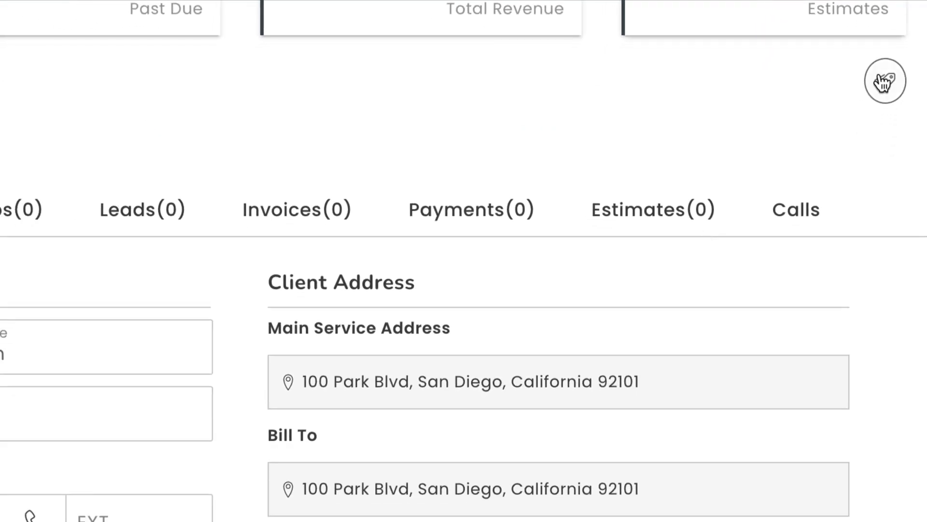
Create a new tag named 'Loyal customer', keep it blue, and save it to the client.
{"action": "left_click", "coordinate": [883, 82]}
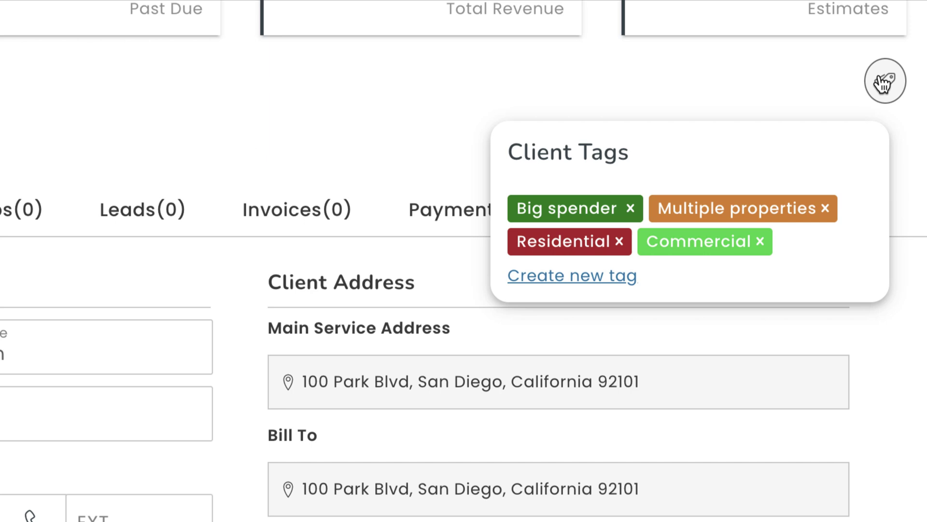
{"action": "left_click", "coordinate": [600, 280]}
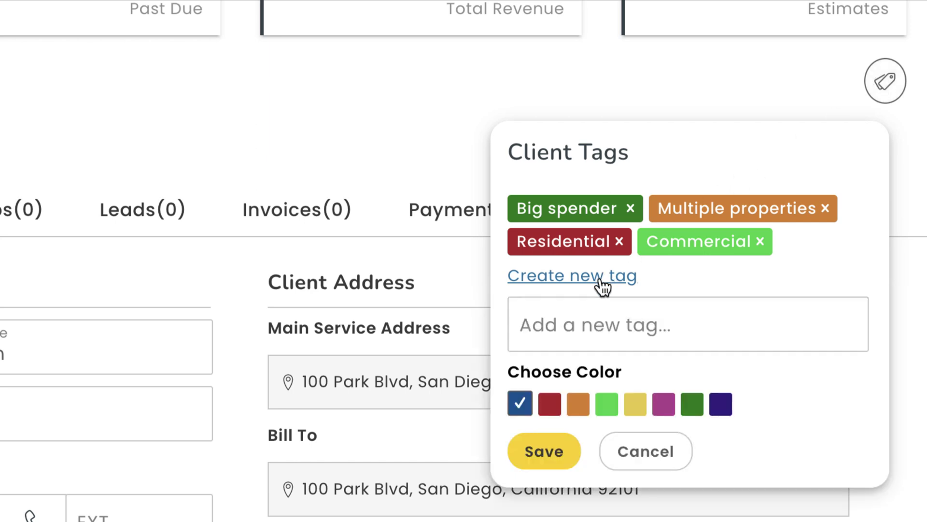
{"action": "left_click", "coordinate": [599, 311]}
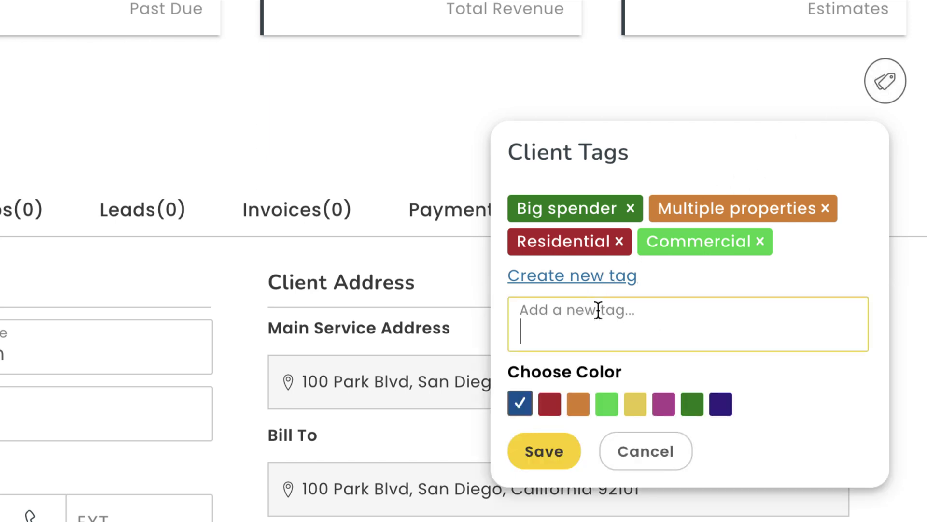
{"action": "type", "text": "Loyal customer"}
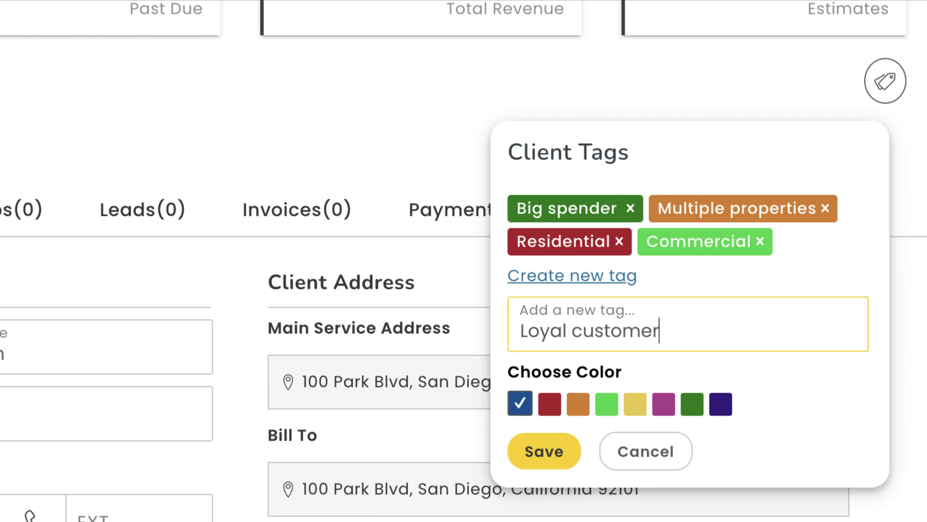
{"action": "left_click", "coordinate": [556, 453]}
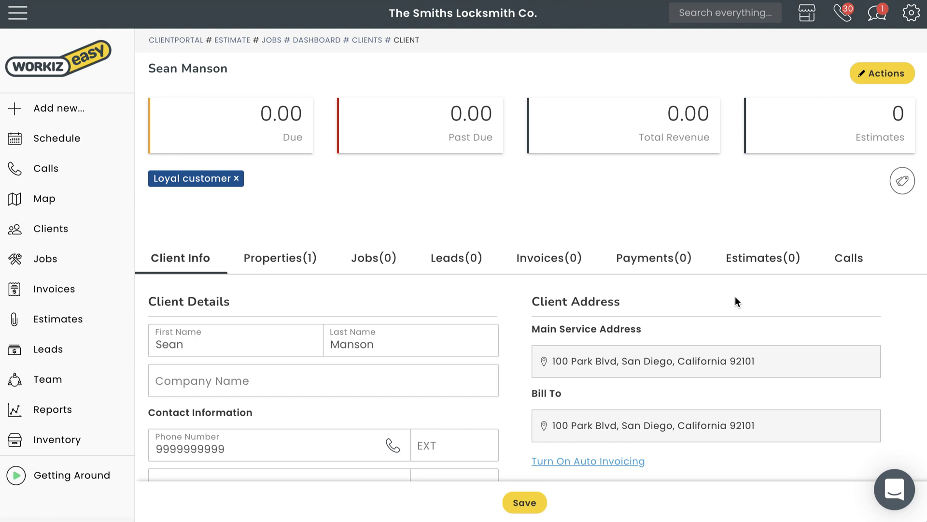
{"action": "scroll", "coordinate": [735, 300], "scroll_direction": "down", "scroll_amount": 7}
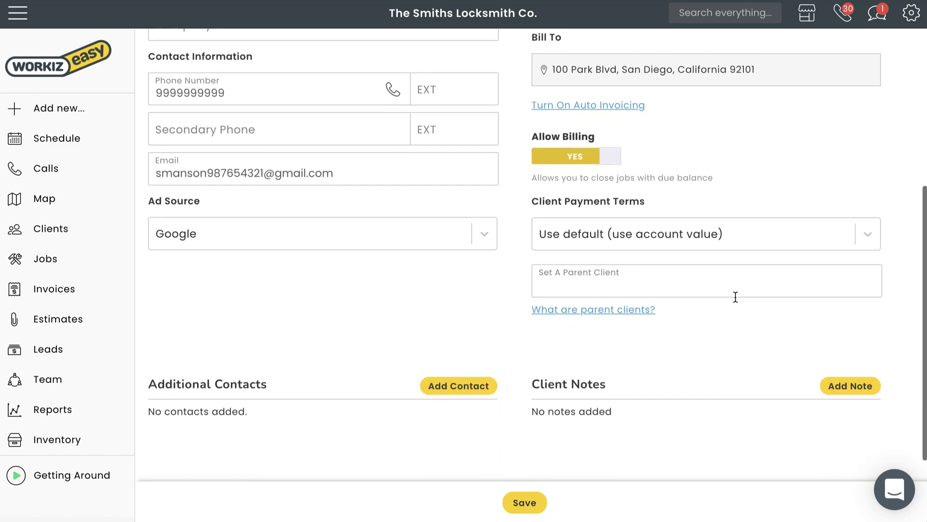
{"action": "left_click", "coordinate": [545, 183]}
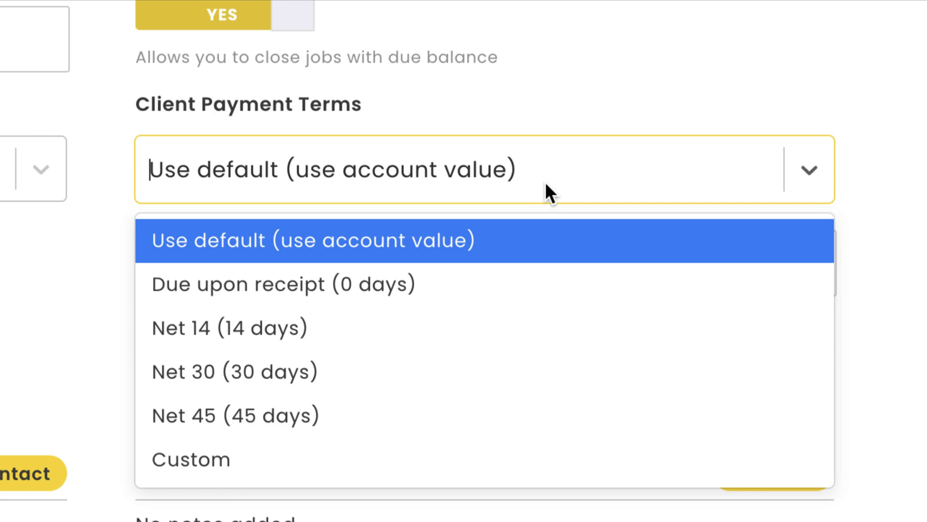
{"action": "left_click", "coordinate": [546, 182]}
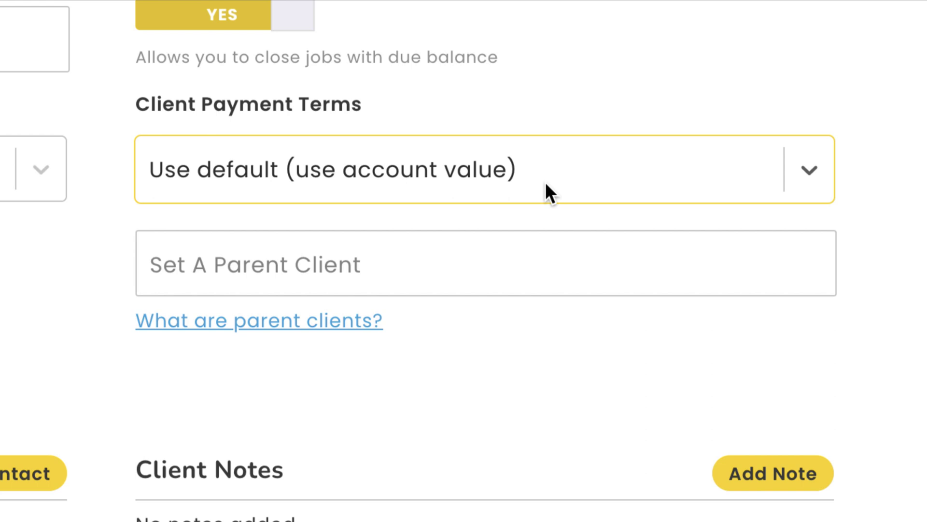
{"action": "left_click", "coordinate": [529, 254]}
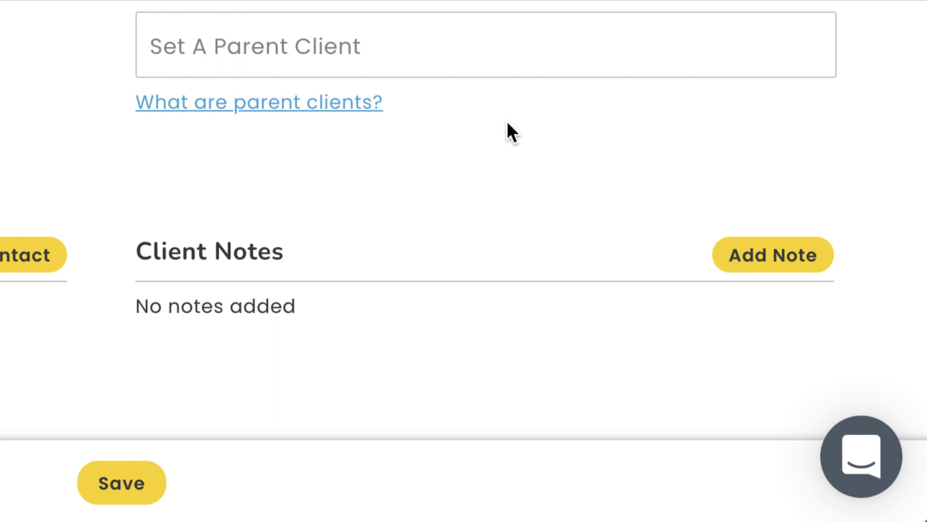
Review the client's empty Properties, Jobs, Leads, Invoices, Payments, Estimates and Calls tabs.
{"action": "scroll", "coordinate": [717, 320], "scroll_direction": "up", "scroll_amount": 5}
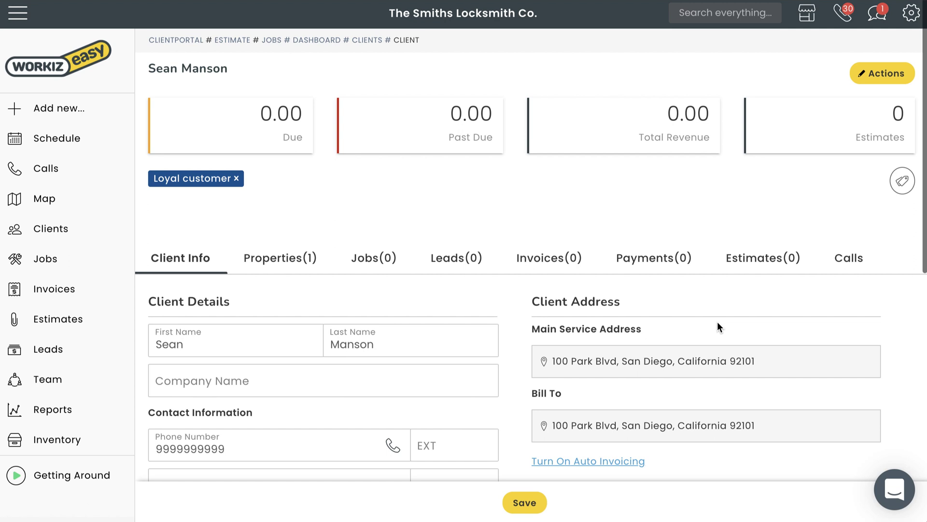
{"action": "left_click", "coordinate": [294, 259]}
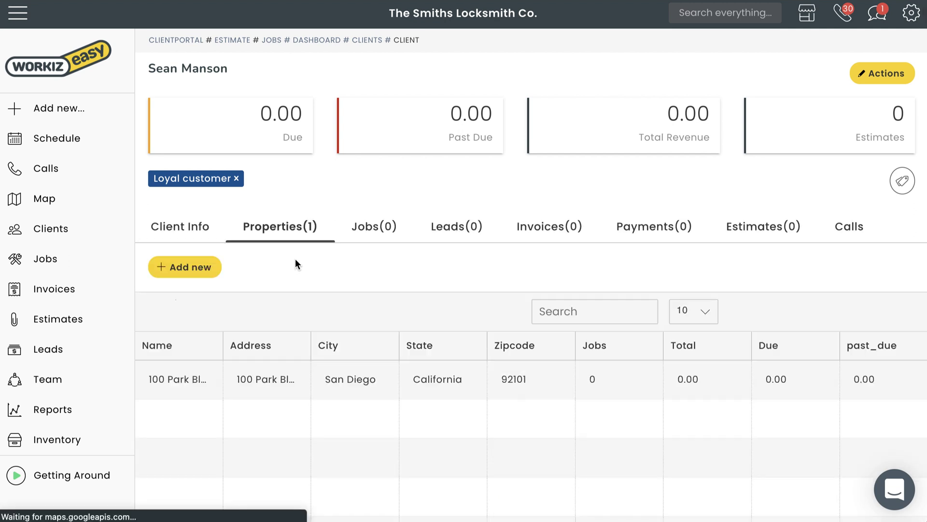
{"action": "left_click", "coordinate": [384, 241]}
{"action": "left_click", "coordinate": [449, 241]}
{"action": "left_click", "coordinate": [540, 244]}
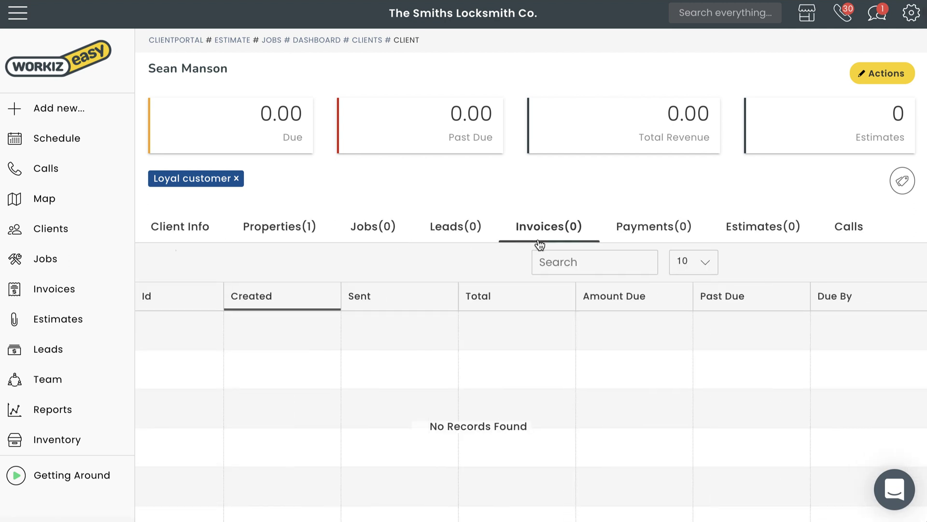
{"action": "left_click", "coordinate": [632, 242]}
{"action": "left_click", "coordinate": [744, 243]}
{"action": "left_click", "coordinate": [841, 240]}
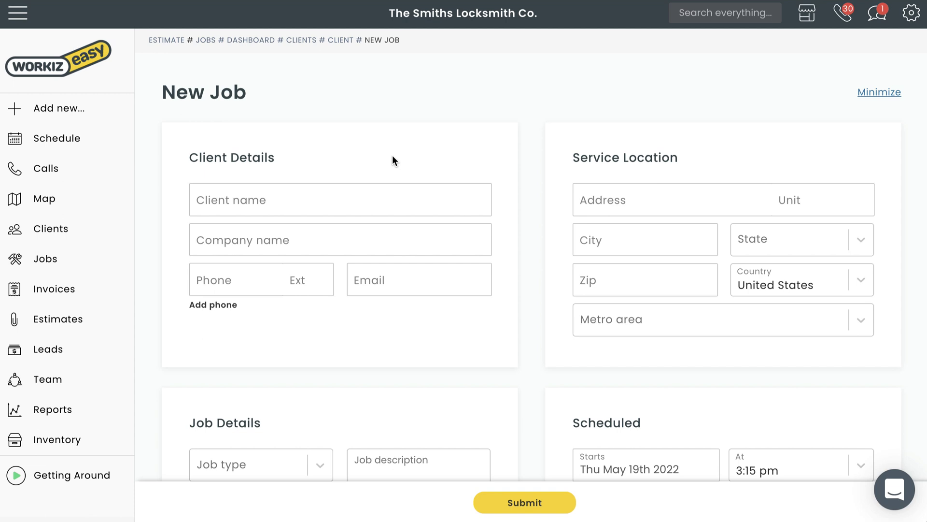
Search the Client name field by the client's last name and assign the matching client.
{"action": "left_click", "coordinate": [354, 202]}
{"action": "type", "text": "Mans"}
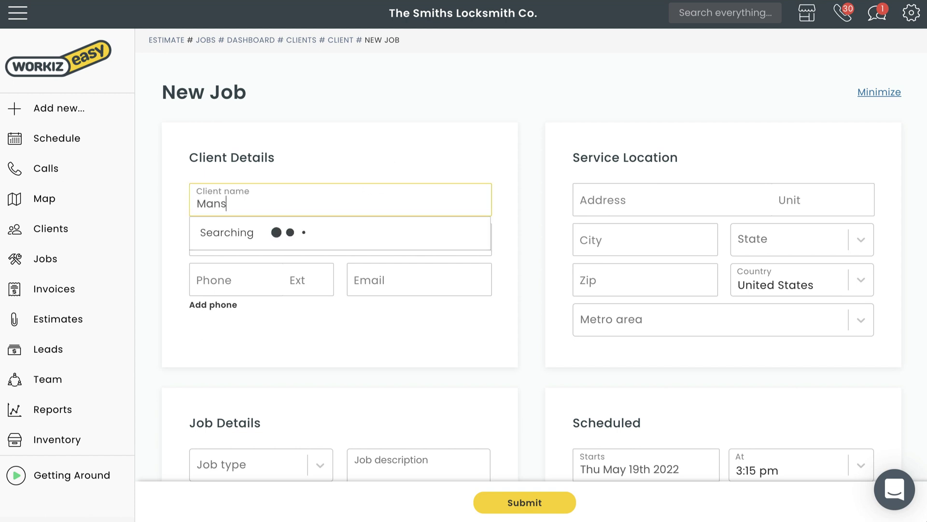
{"action": "type", "text": "on"}
{"action": "left_click", "coordinate": [359, 286]}
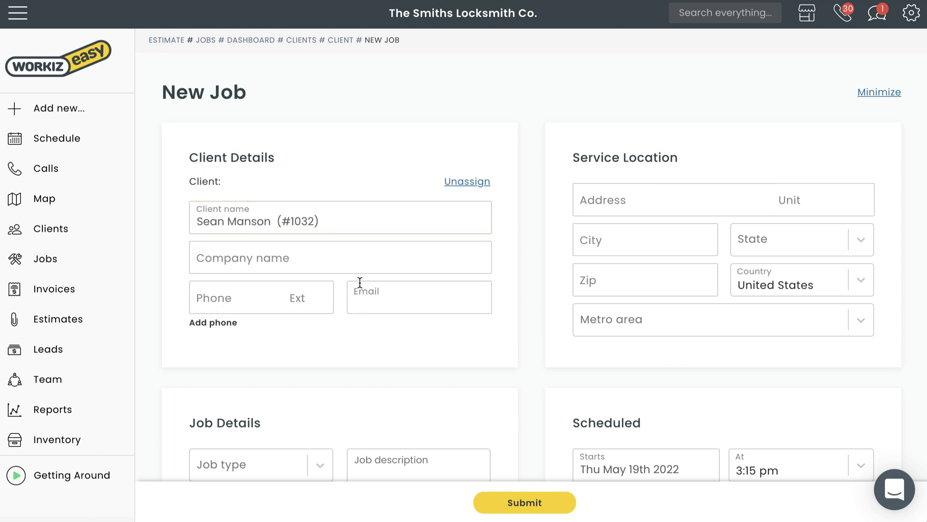